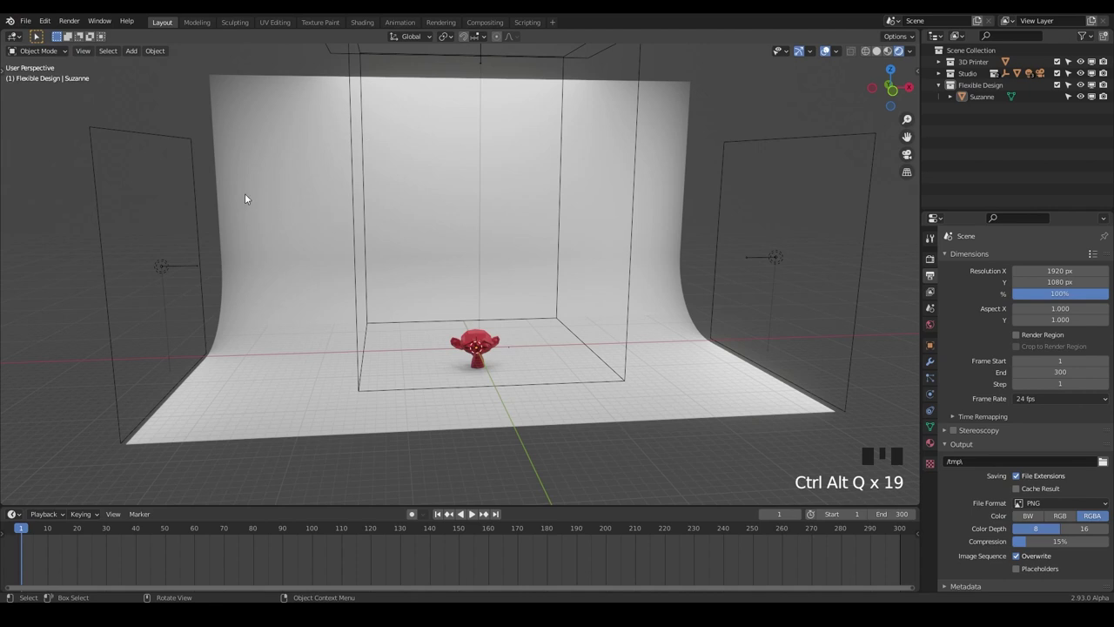
Step: Find the Mesh: 3D-Print Toolbox add-on in the preferences by searching for "print" and make sure it is enabled
click(47, 22)
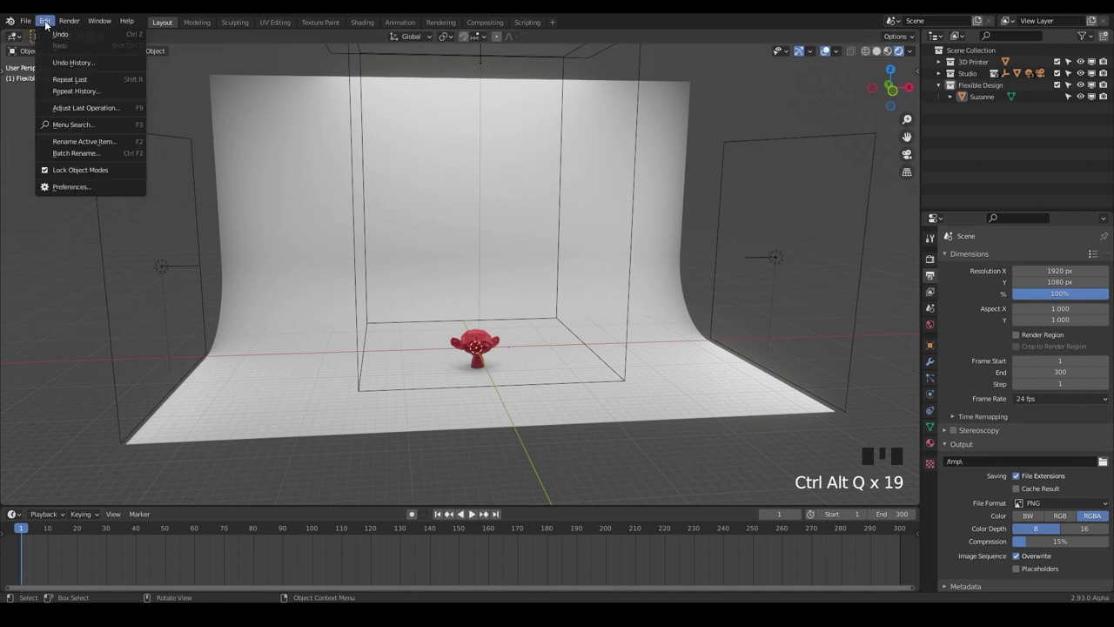
click(77, 188)
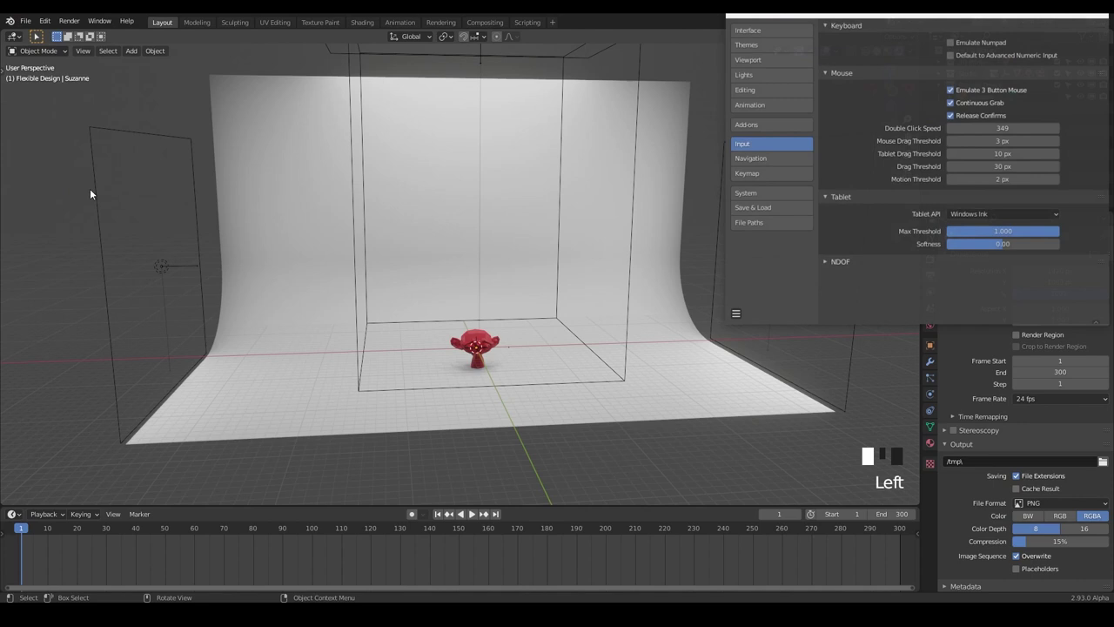
drag(909, 18, 465, 107)
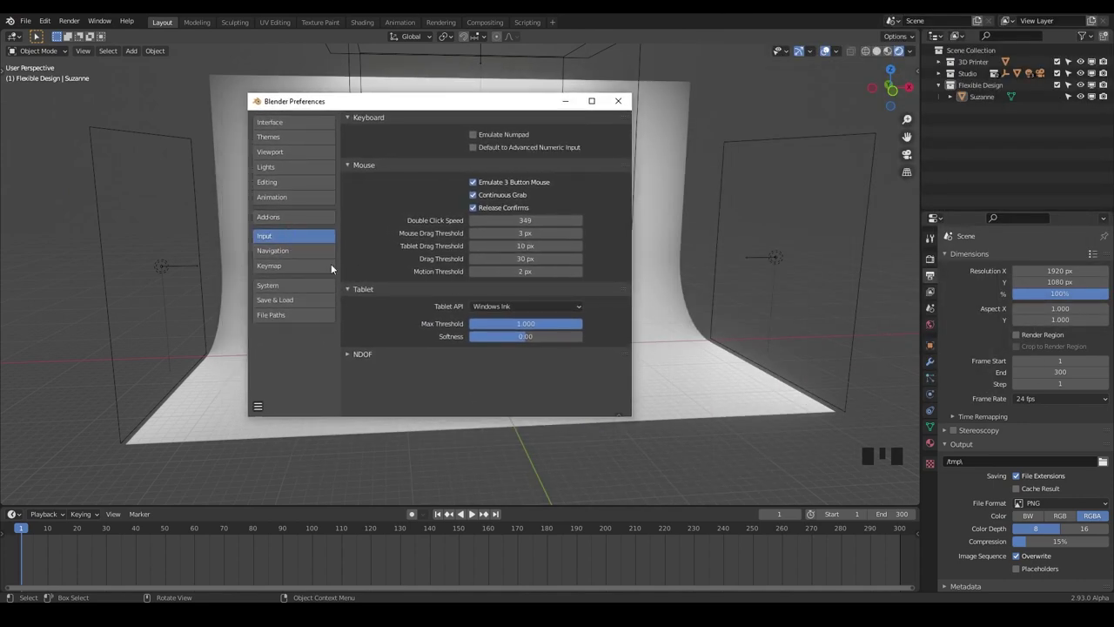
click(271, 218)
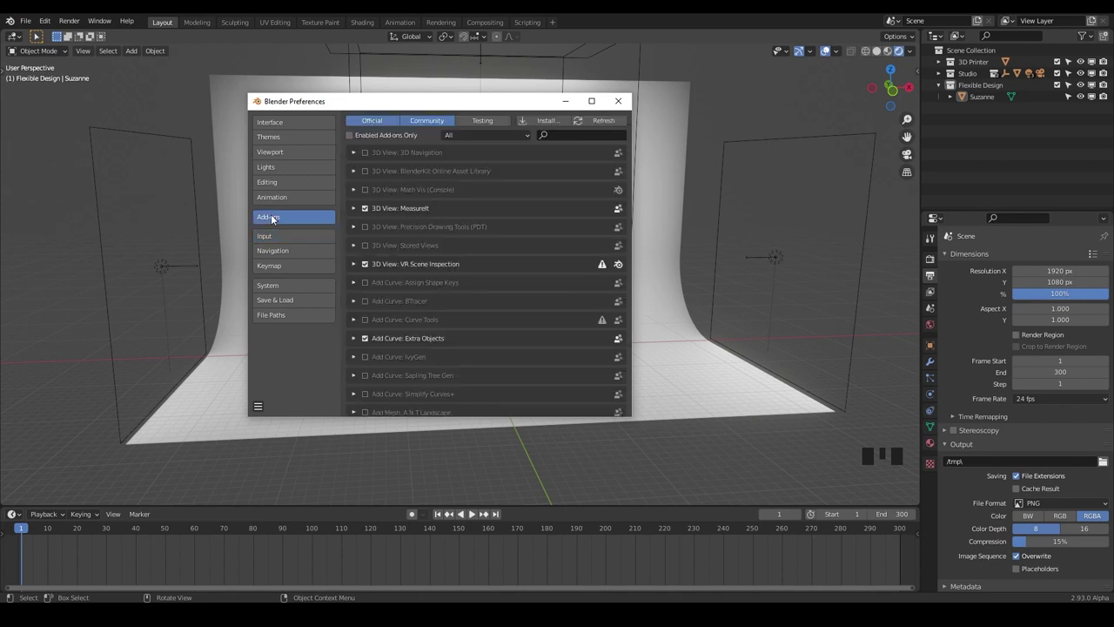
click(575, 134)
text(print)
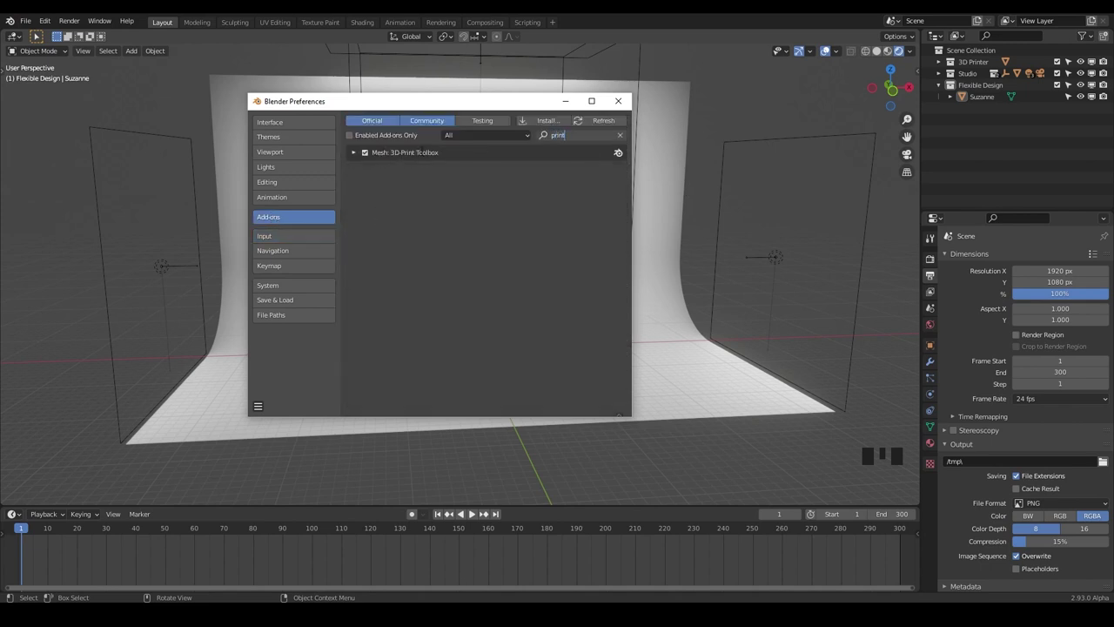
click(365, 154)
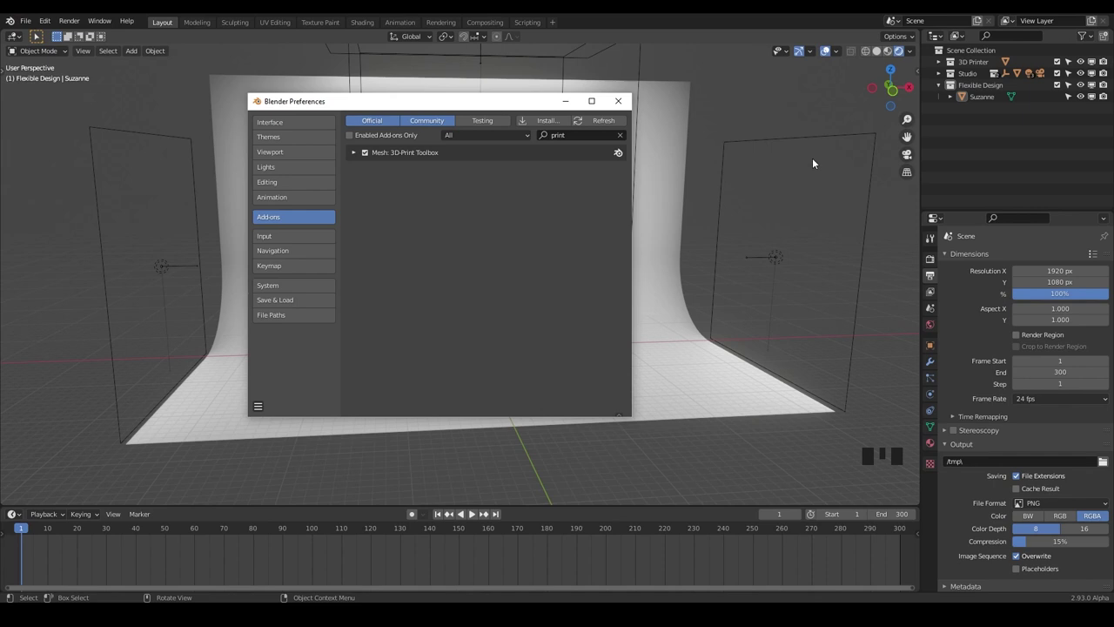
Step: Save the preferences and close the preferences window
click(257, 409)
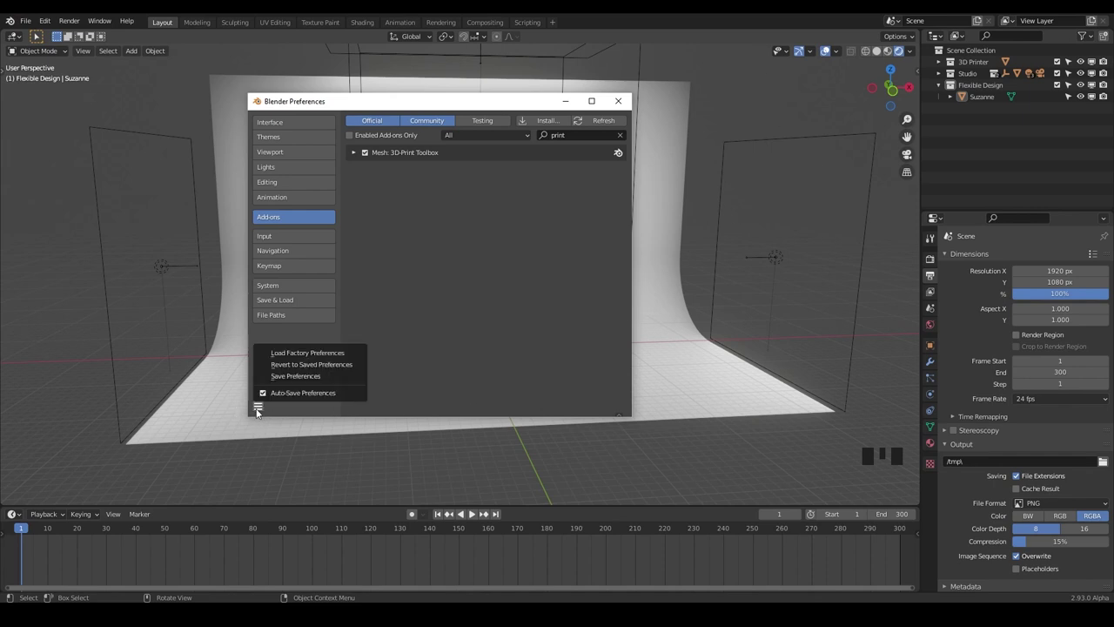
click(298, 376)
click(258, 406)
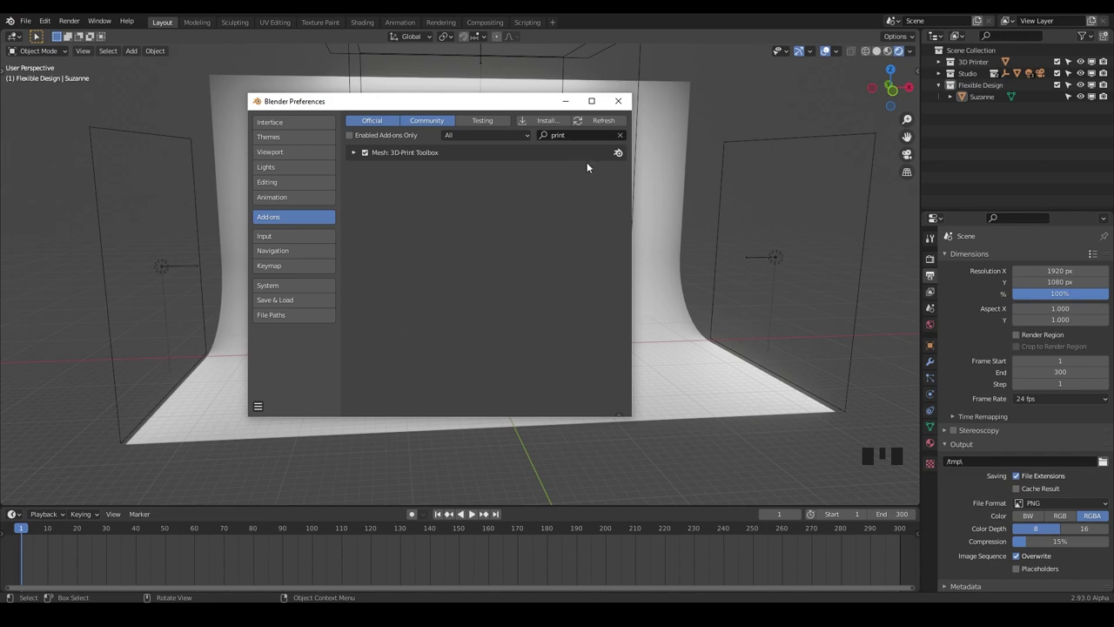
click(619, 102)
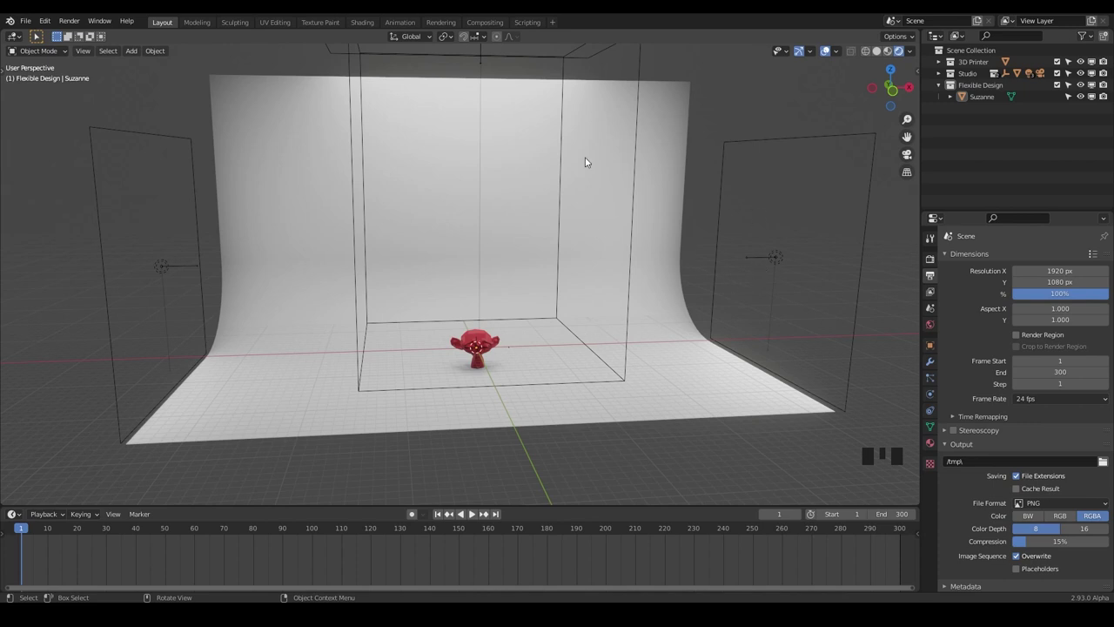
Step: Show the 3D-Print tools beside the viewport and calculate the volume and surface area of the Suzanne model
key(n)
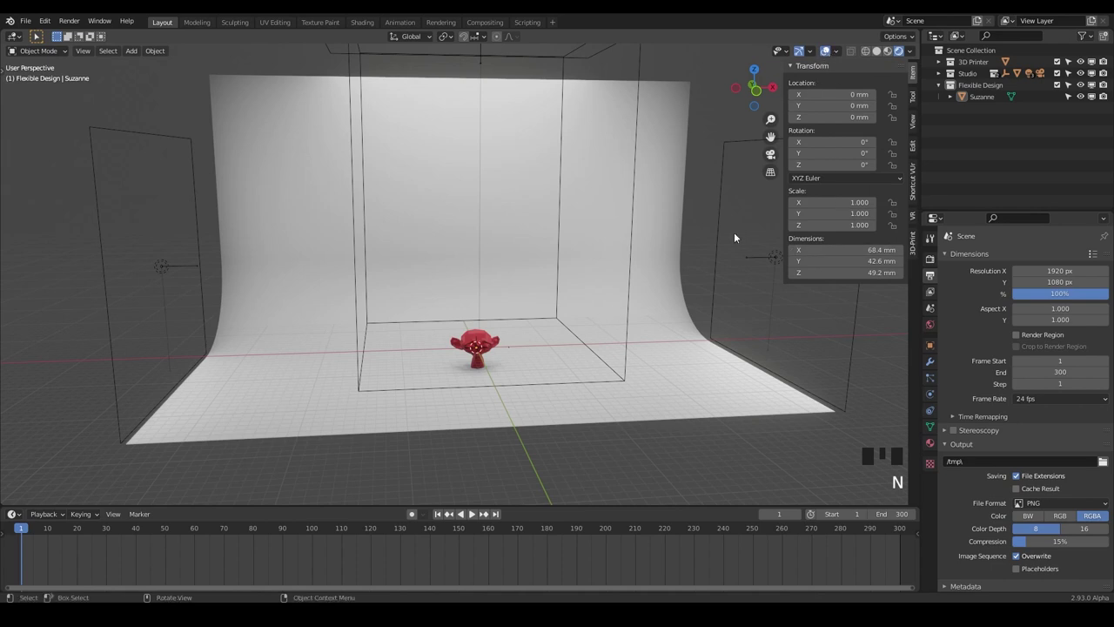
click(914, 249)
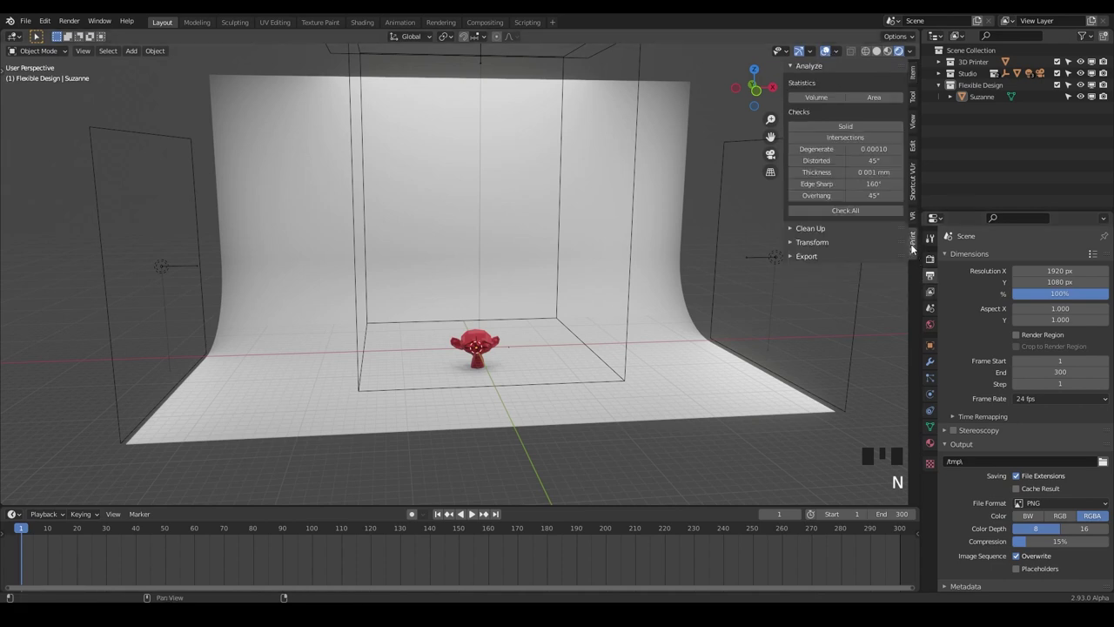
double_click(482, 344)
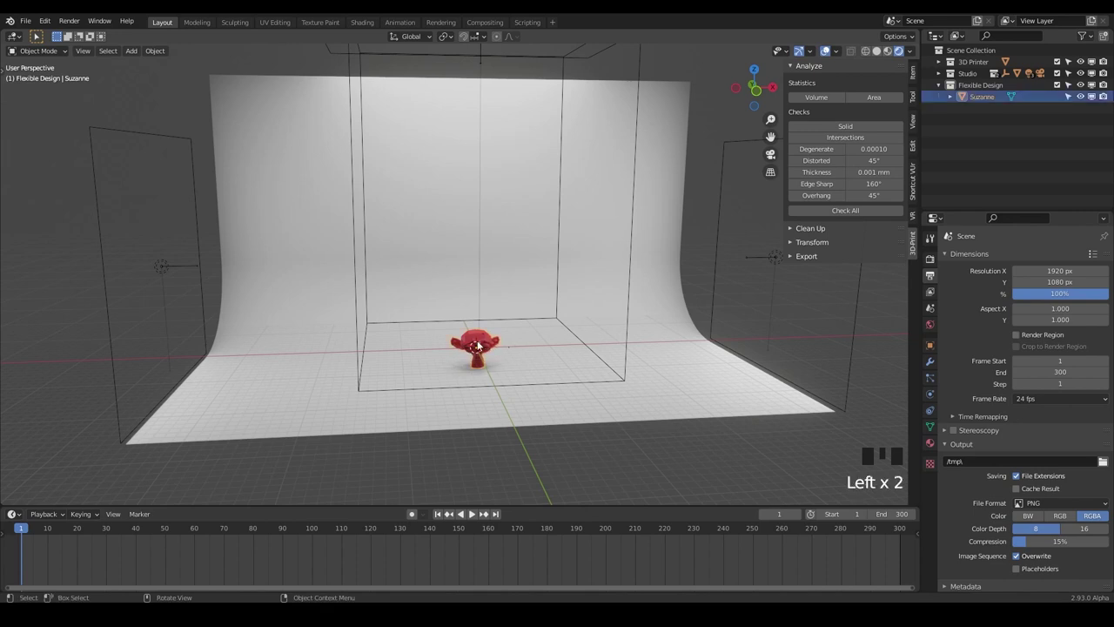
click(827, 98)
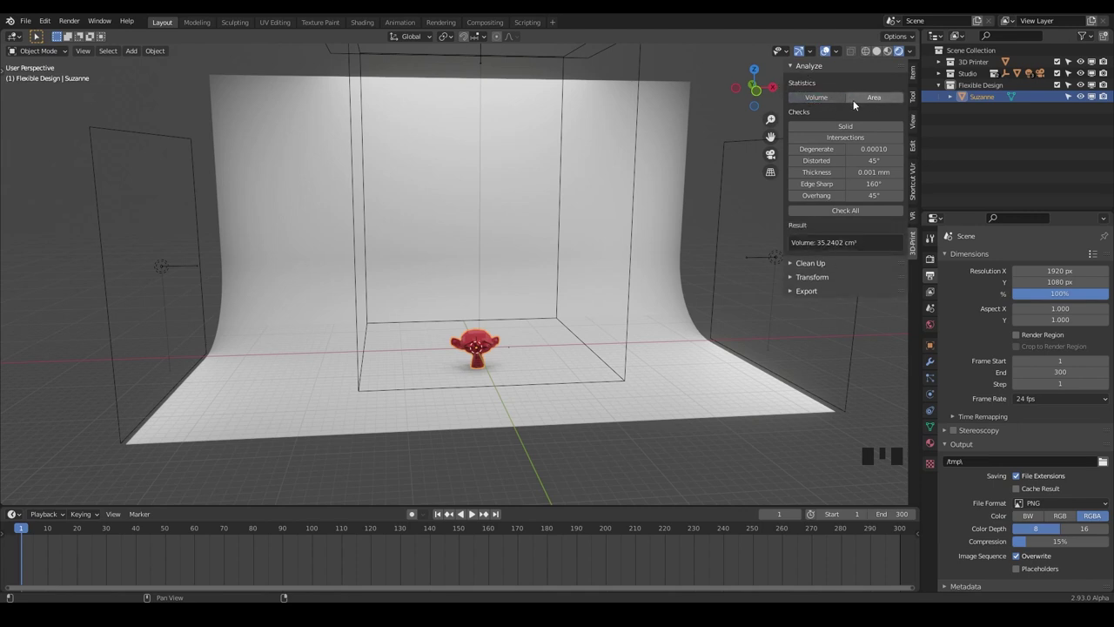
click(858, 98)
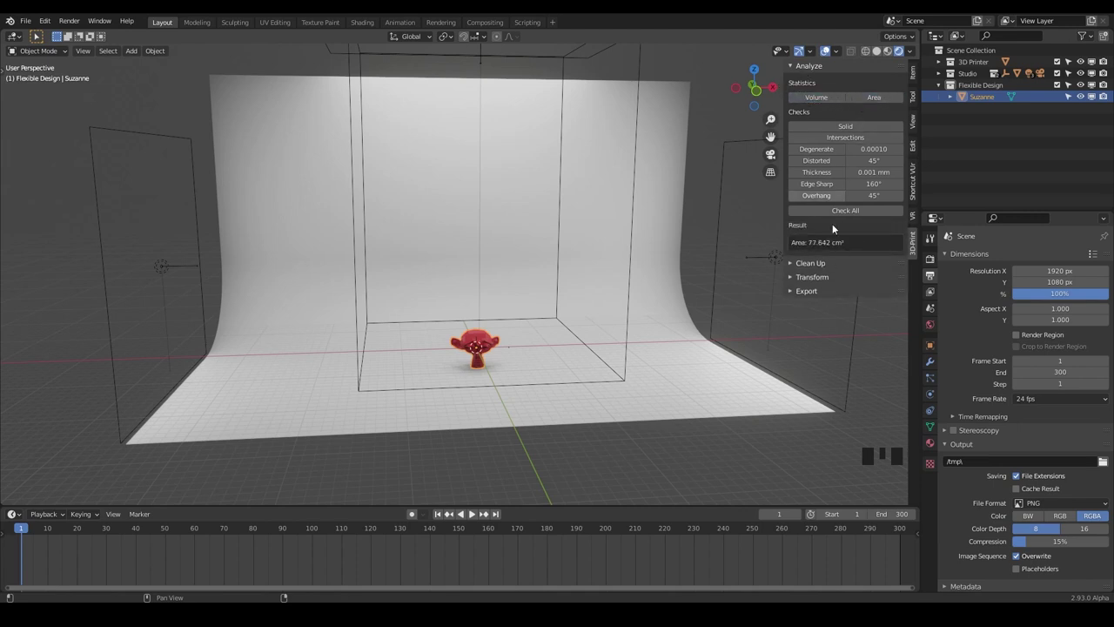
Step: Run the Solid, Intersections, Degenerate, Distorted, Thickness, Edge Sharp and Overhang checks on Suzanne, and finish with all checks together
click(858, 129)
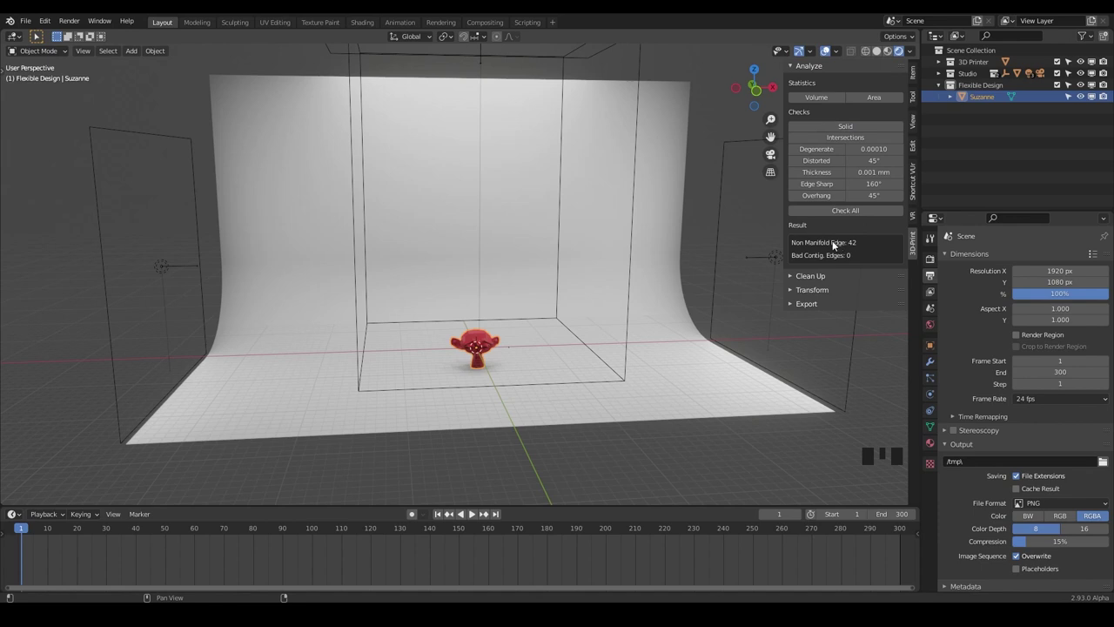
click(846, 138)
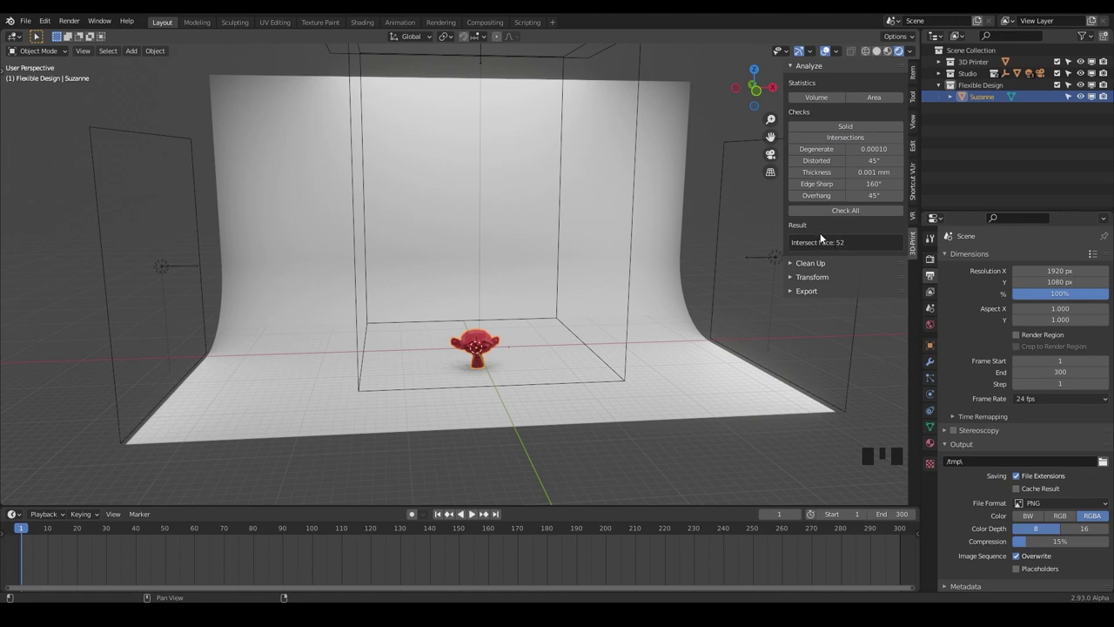
click(824, 151)
click(827, 161)
click(837, 173)
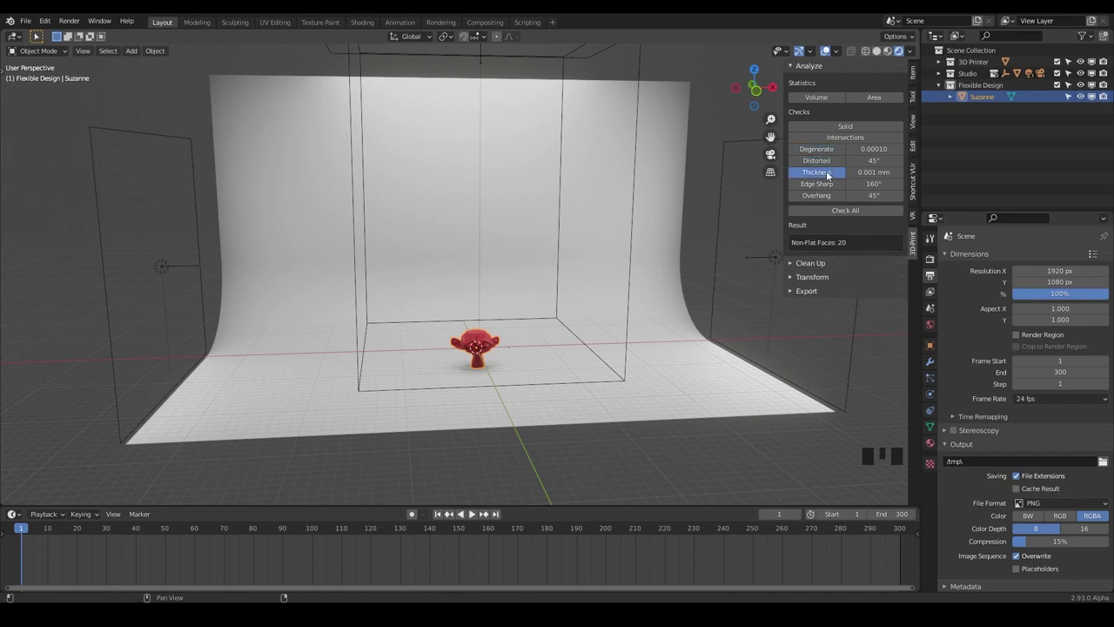
click(823, 185)
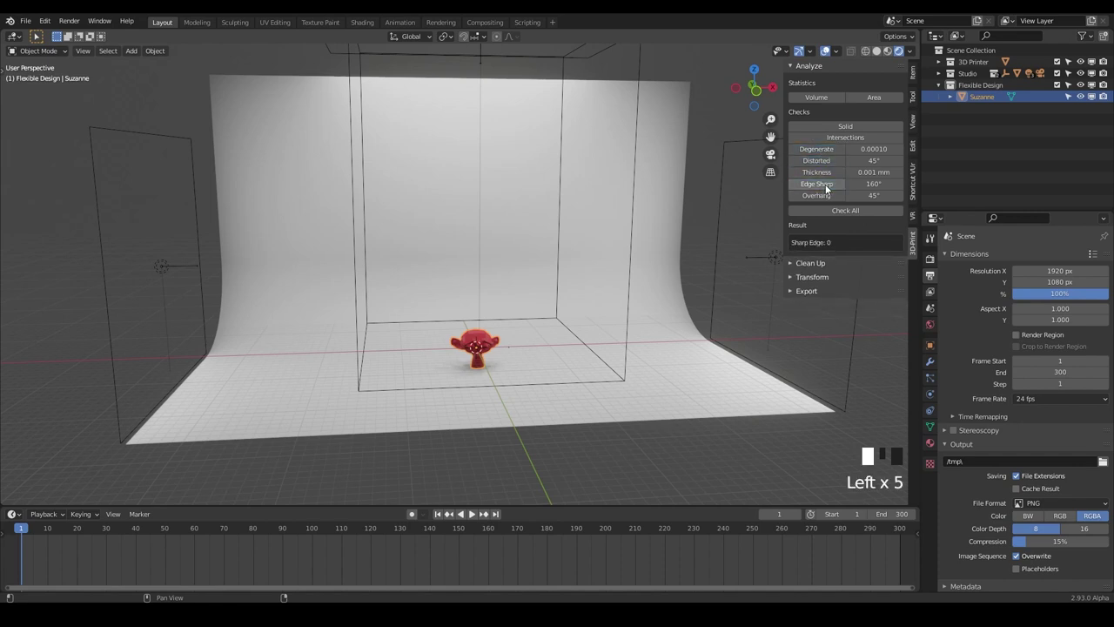
click(821, 195)
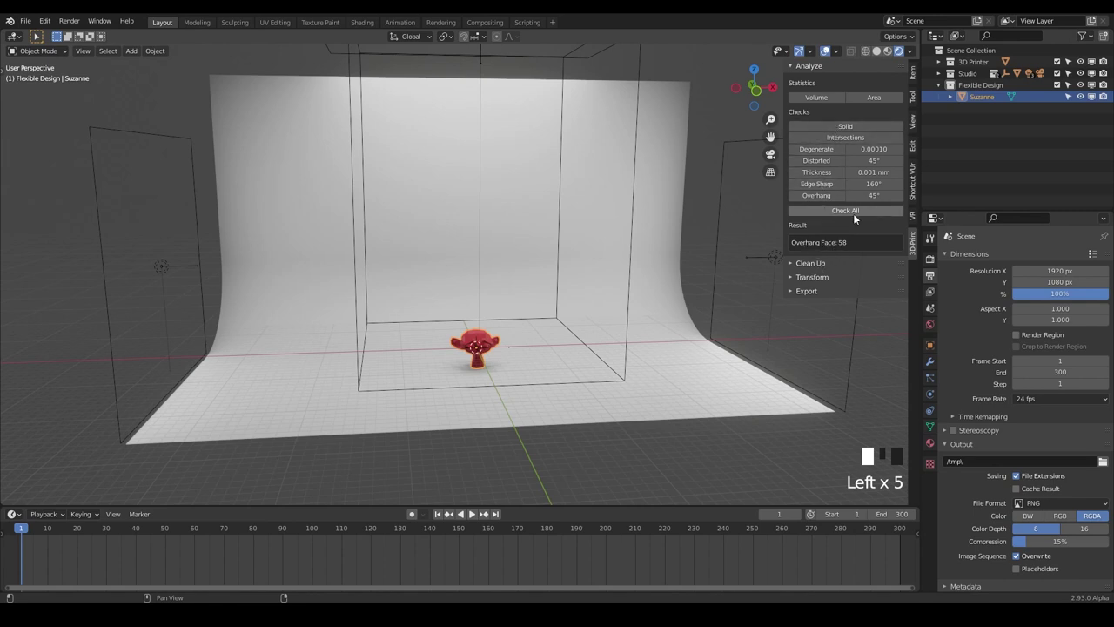
click(836, 209)
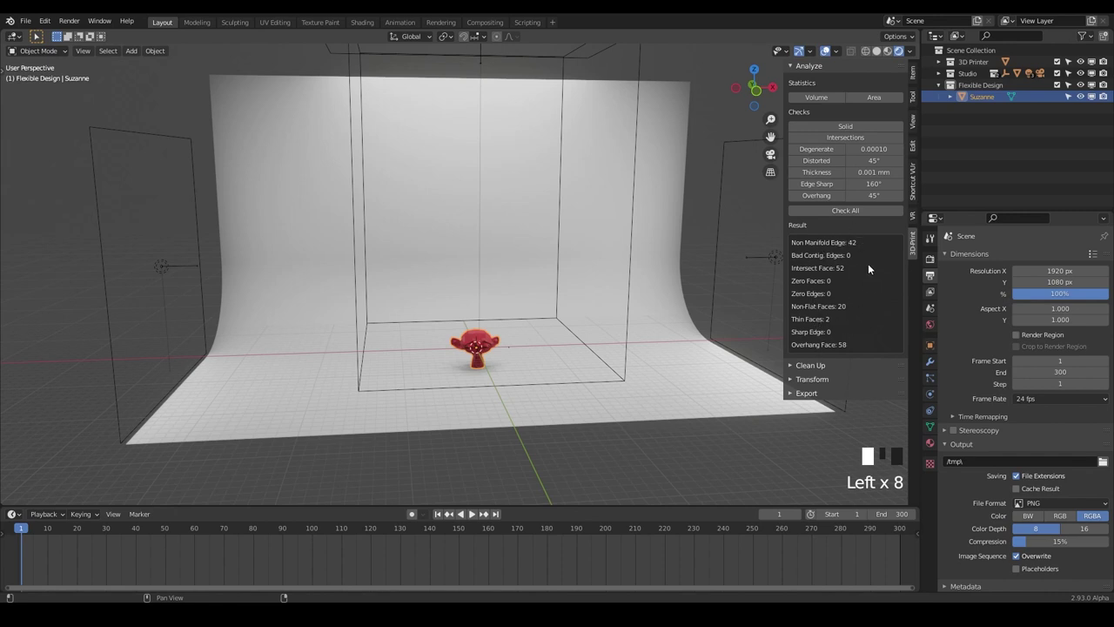
Step: Look over the Clean Up and Transform options of the 3D-Print tools, leaving only Clean Up expanded
click(792, 366)
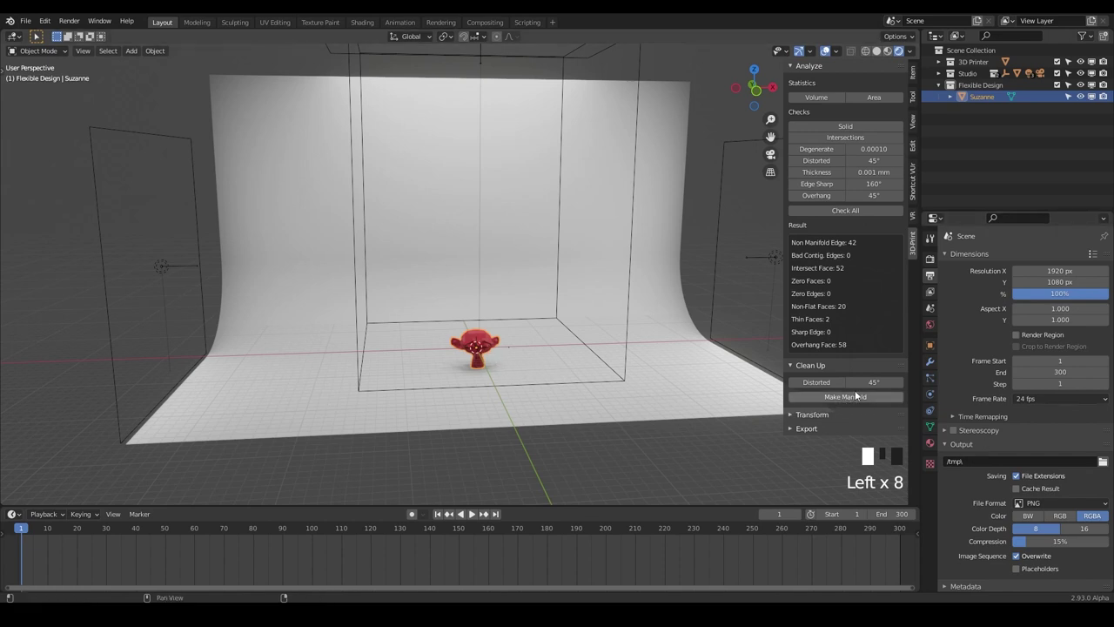
click(792, 414)
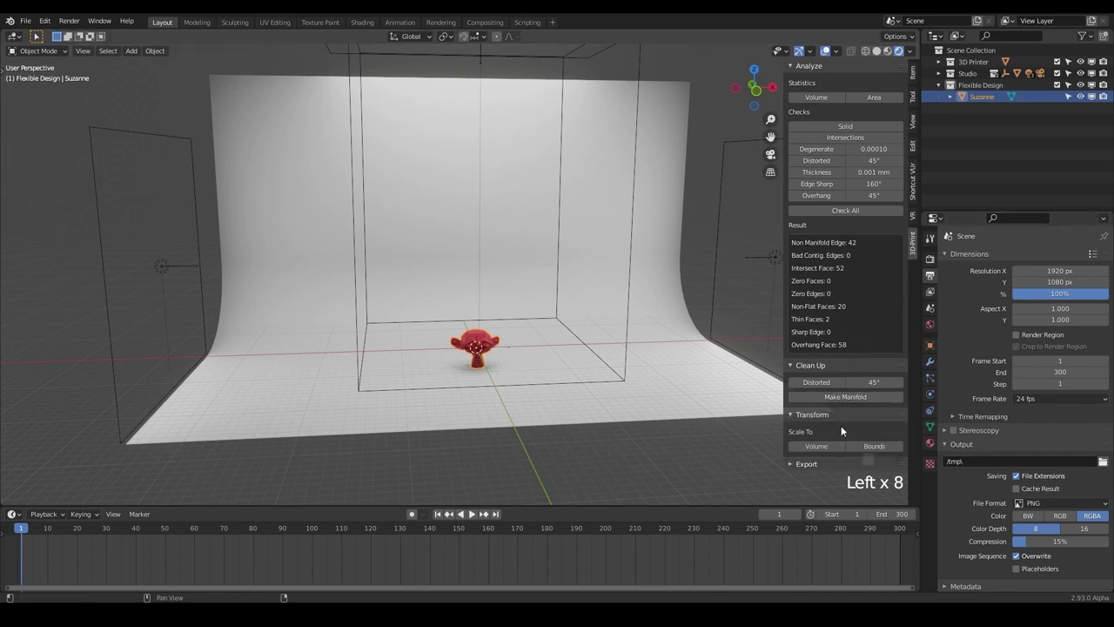
click(792, 415)
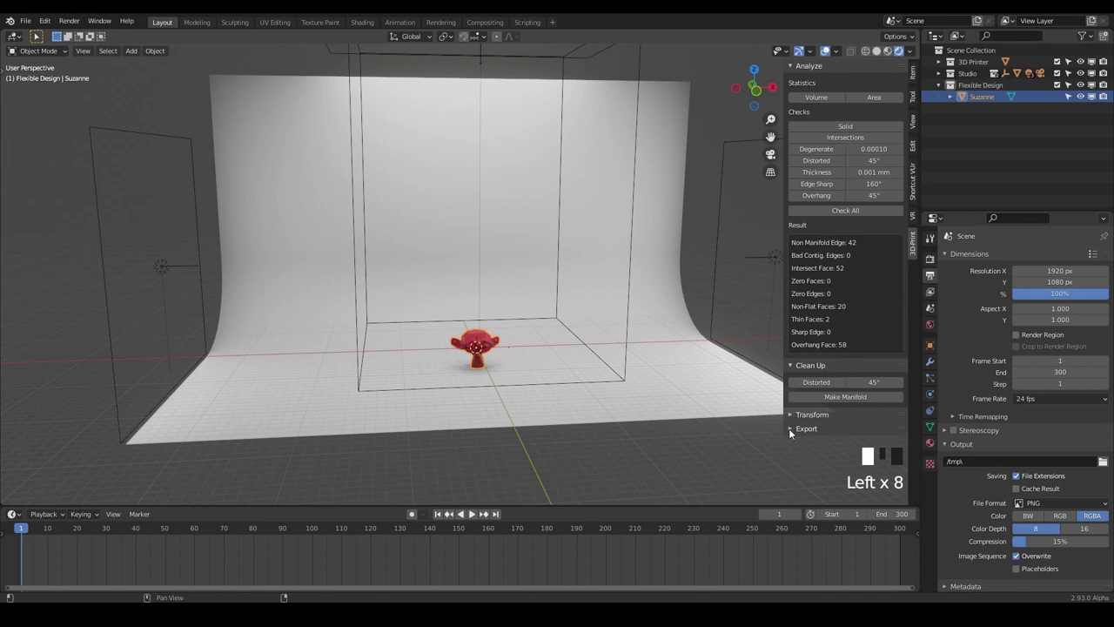
Step: Export the Suzanne model from the 3D-Print tools with the format set to STL
click(790, 428)
scroll(809, 425, down, 1)
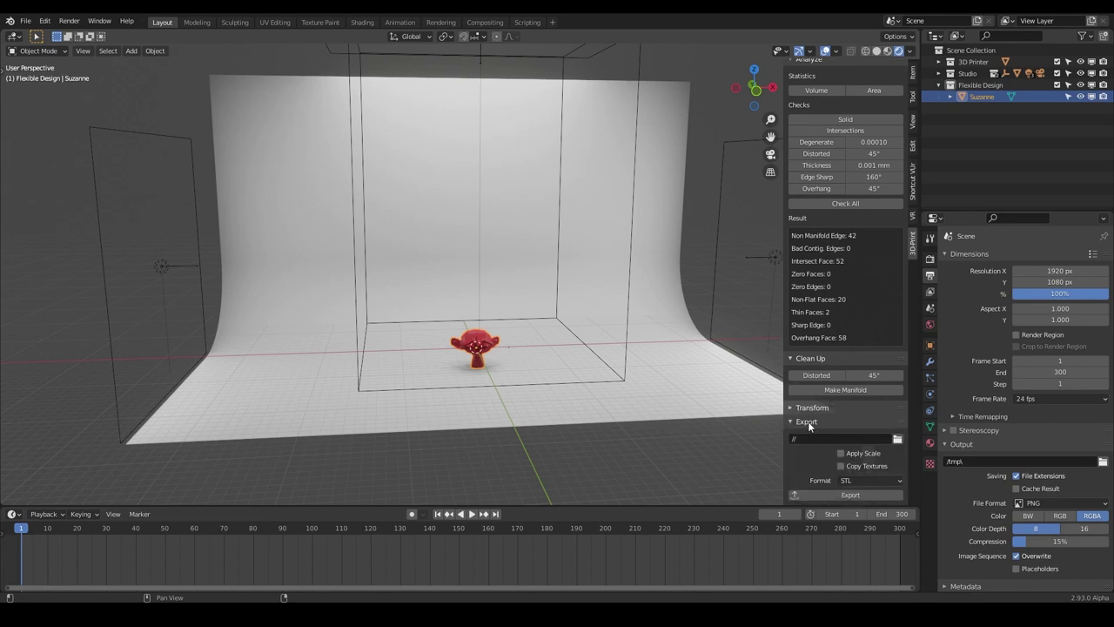
click(856, 481)
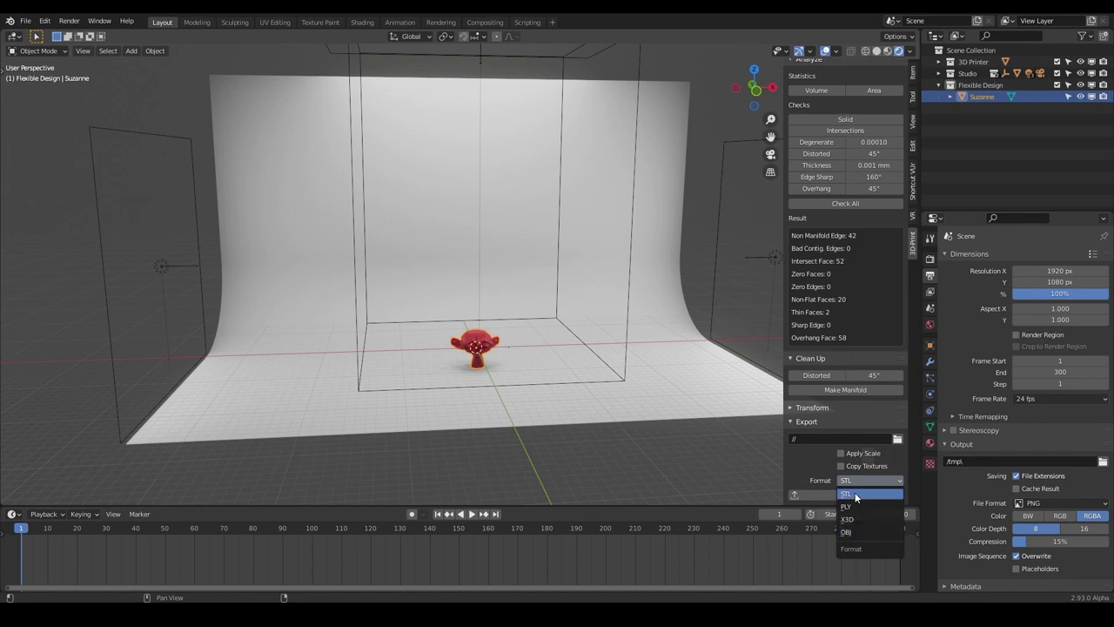
click(855, 494)
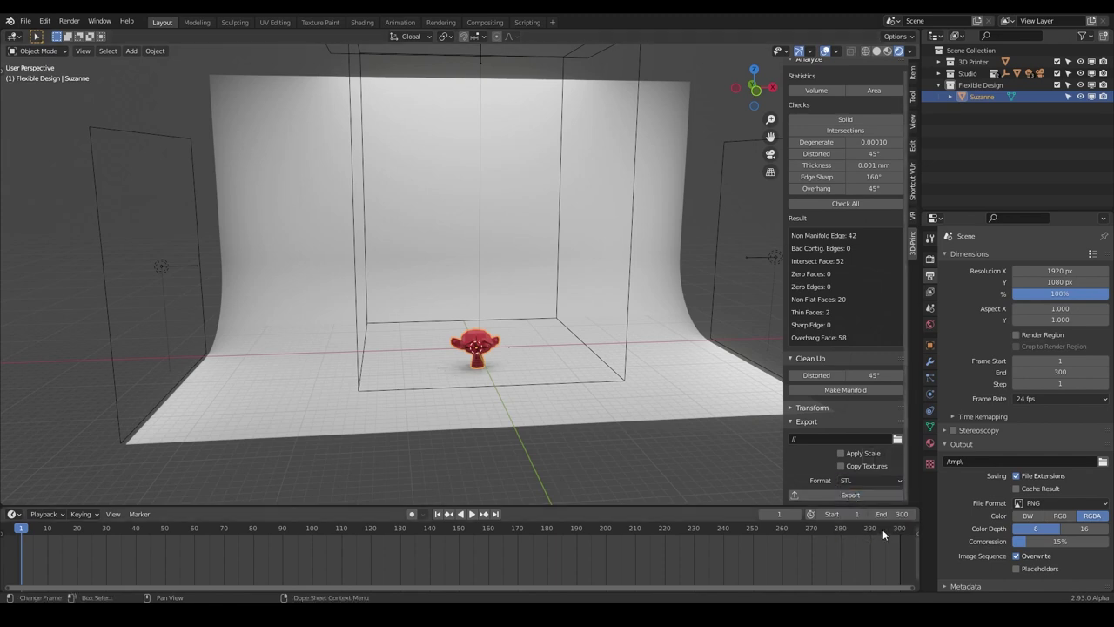
click(835, 495)
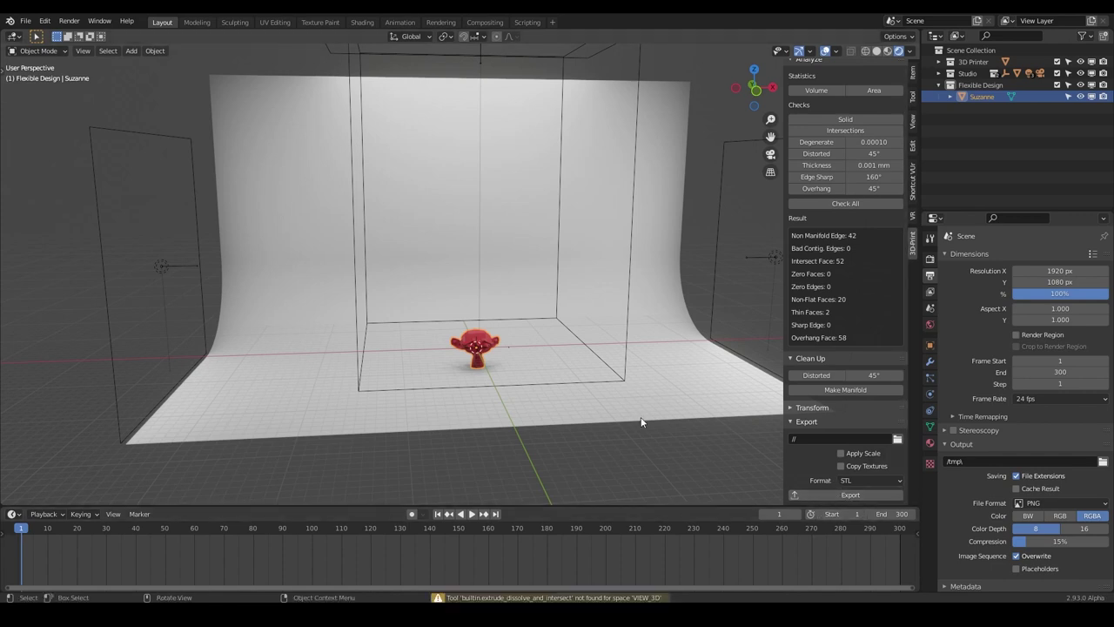